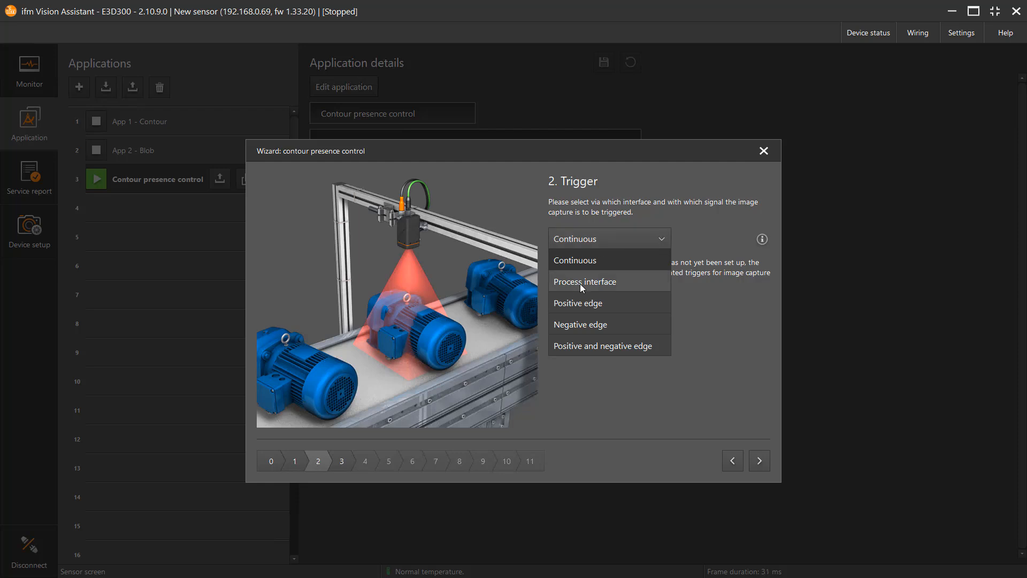
Set the image capture trigger to Process interface and accept the automatically selected focus
{"action": "left_click", "coordinate": [582, 285]}
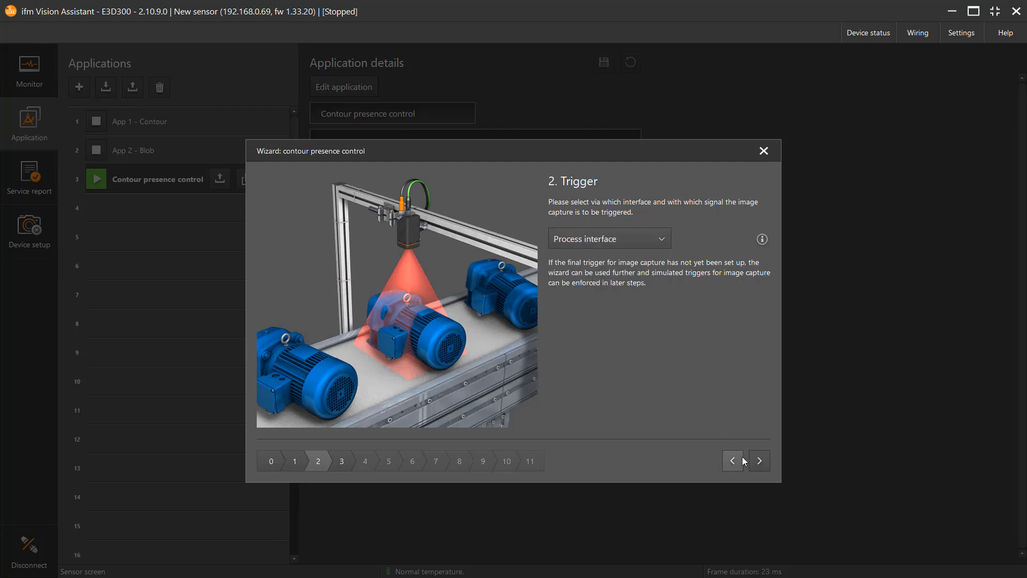
{"action": "left_click", "coordinate": [762, 463]}
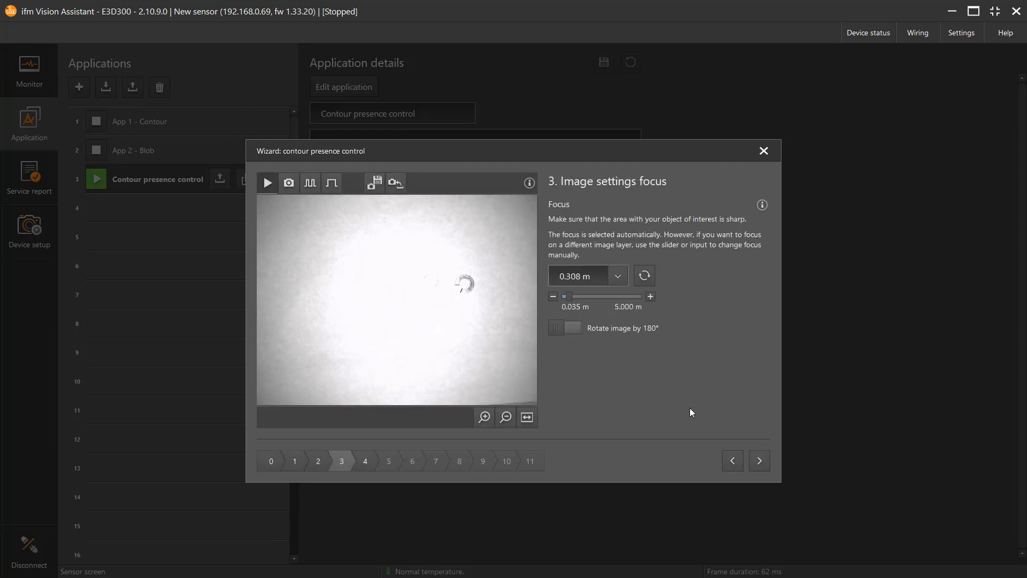
{"action": "left_click", "coordinate": [759, 461]}
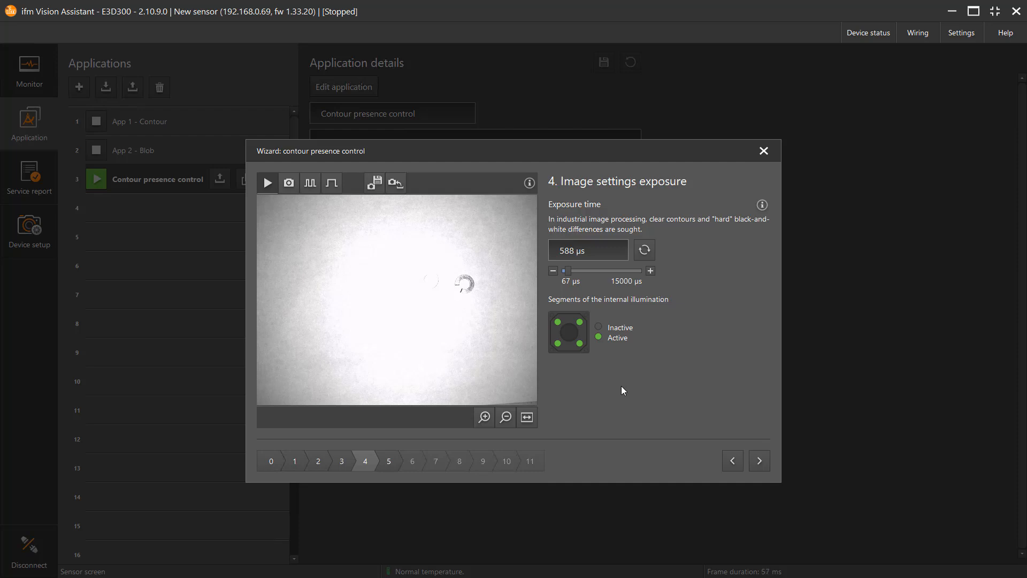
Deactivate the two lower internal illumination segments, lower the exposure time by one increment, and continue to the object definition
{"action": "left_click", "coordinate": [557, 343]}
{"action": "left_click", "coordinate": [579, 344]}
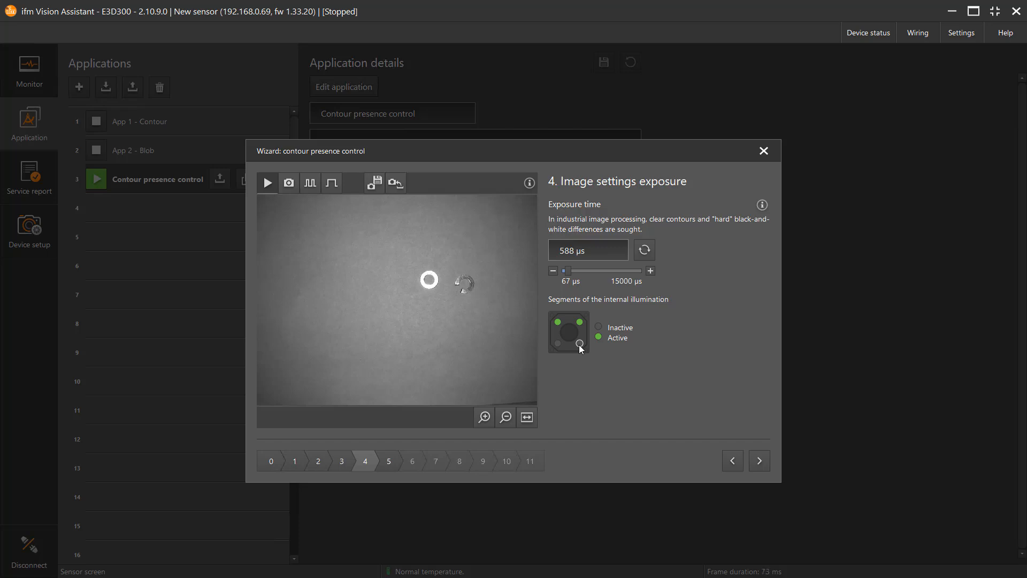
{"action": "left_click", "coordinate": [553, 271]}
{"action": "left_click", "coordinate": [760, 463]}
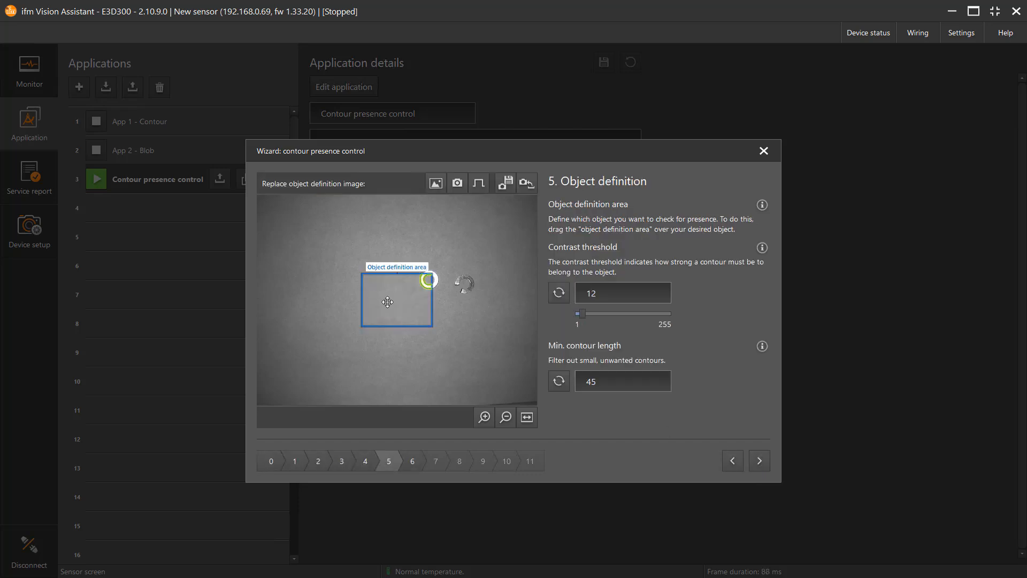
Move the object definition area over the bright ring with a contrast threshold of 44, and accept the generated contour unedited
{"action": "left_click_drag", "start_coordinate": [389, 302], "coordinate": [407, 289]}
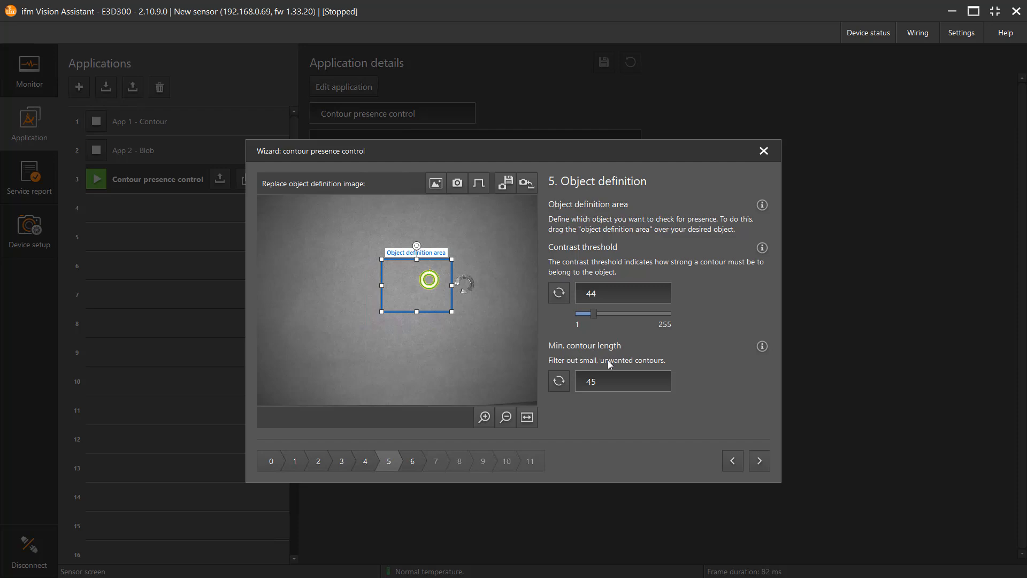
{"action": "left_click", "coordinate": [757, 459]}
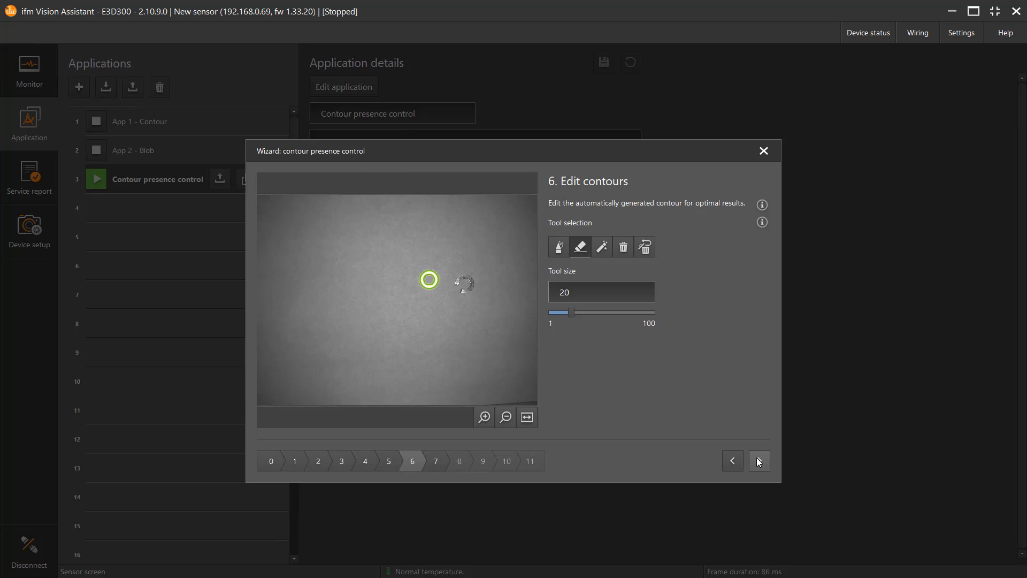
{"action": "left_click", "coordinate": [758, 461]}
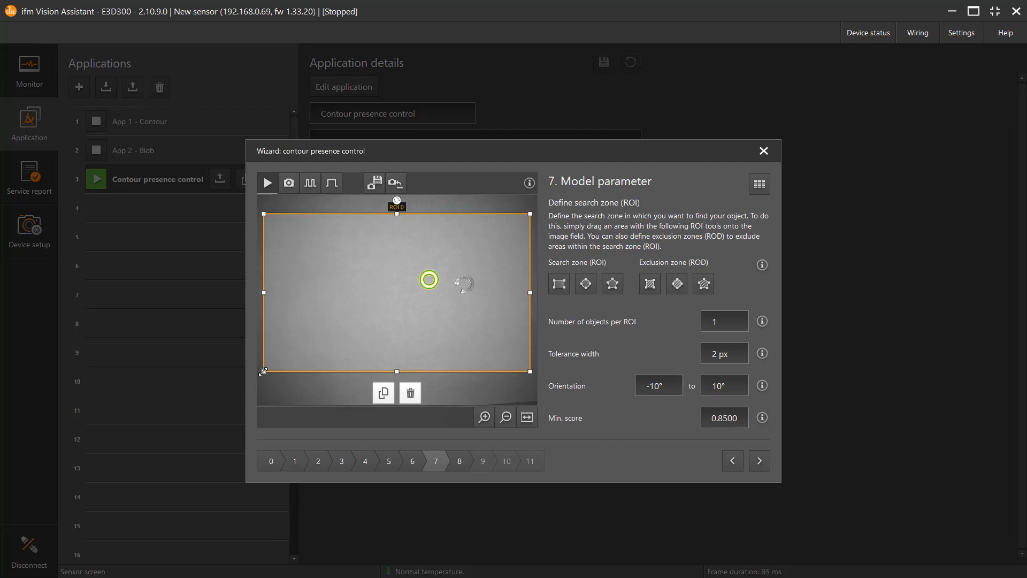
Shrink the search zone ROI 0 to a small rectangle around the bright ring and accept the model parameters
{"action": "left_click_drag", "start_coordinate": [262, 371], "coordinate": [361, 324]}
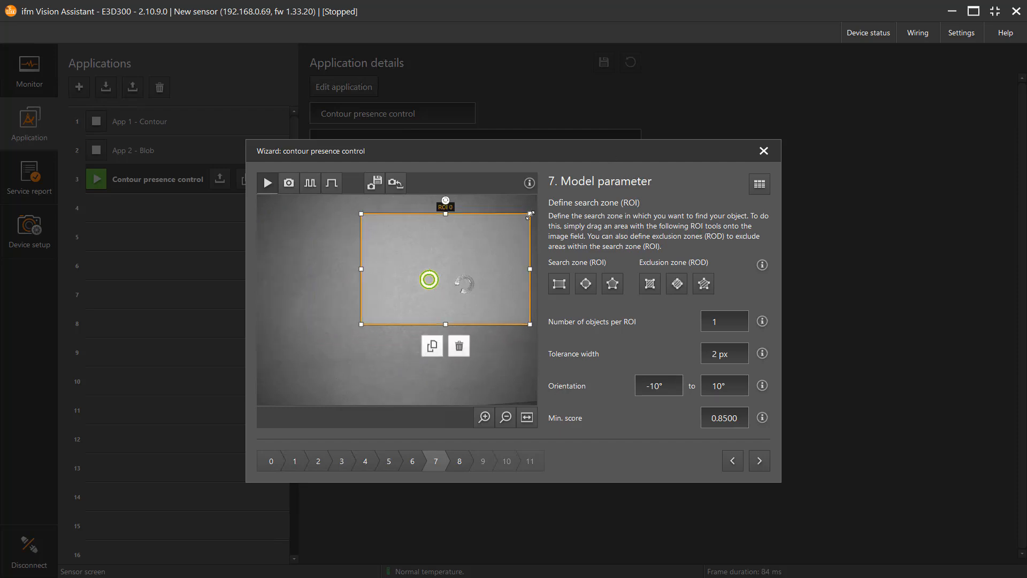
{"action": "left_click_drag", "start_coordinate": [532, 215], "coordinate": [453, 245]}
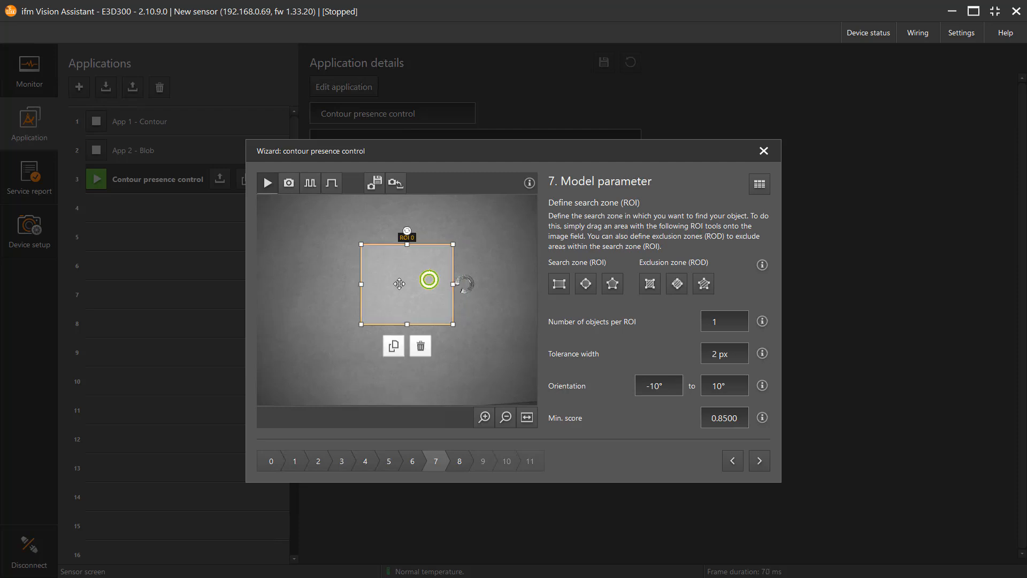
{"action": "left_click_drag", "start_coordinate": [361, 324], "coordinate": [363, 313]}
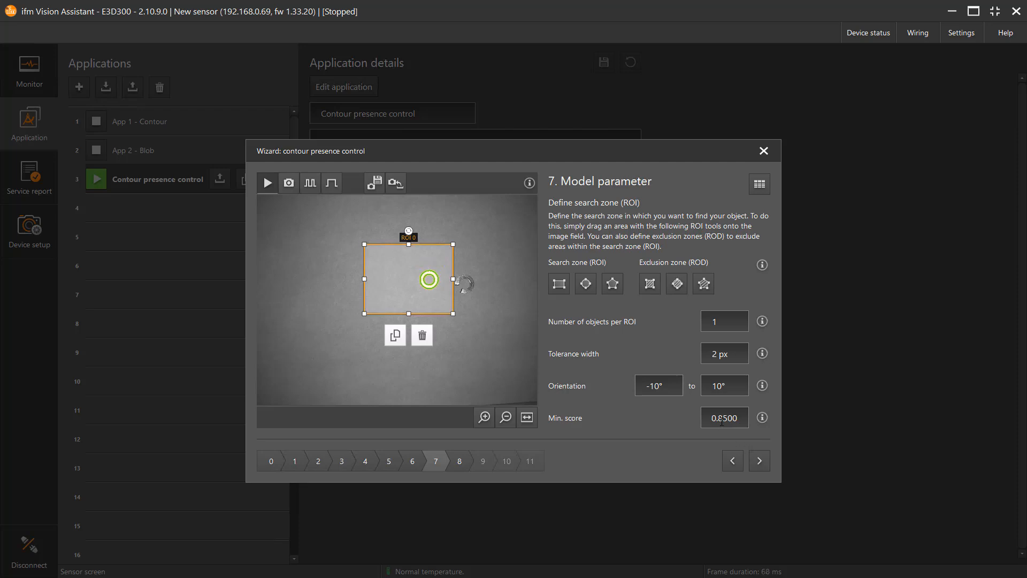
{"action": "left_click", "coordinate": [758, 459]}
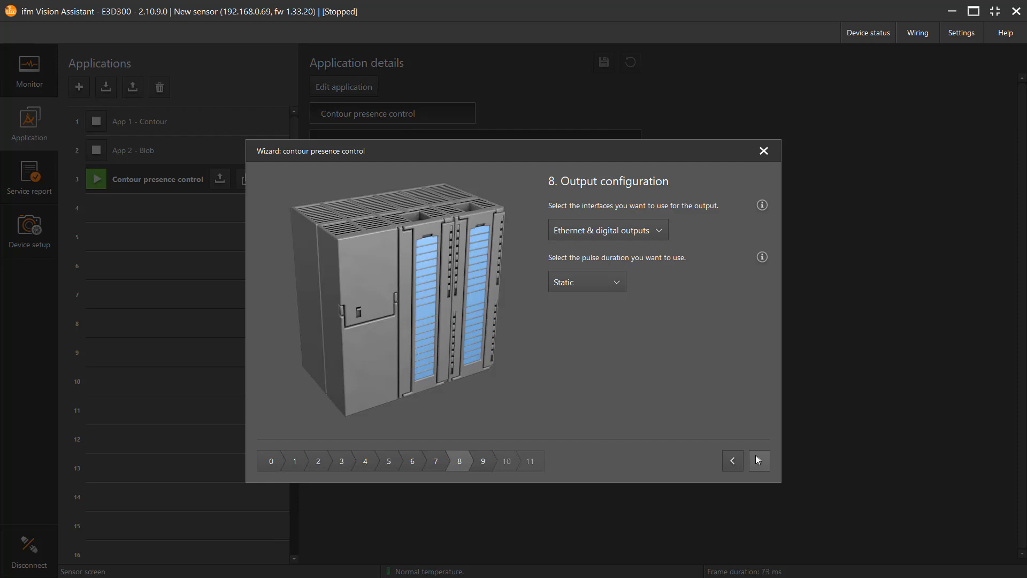
Accept the preset output configuration, Ethernet result data and output assignments, and proceed to the wizard's test stage
{"action": "left_click", "coordinate": [757, 459]}
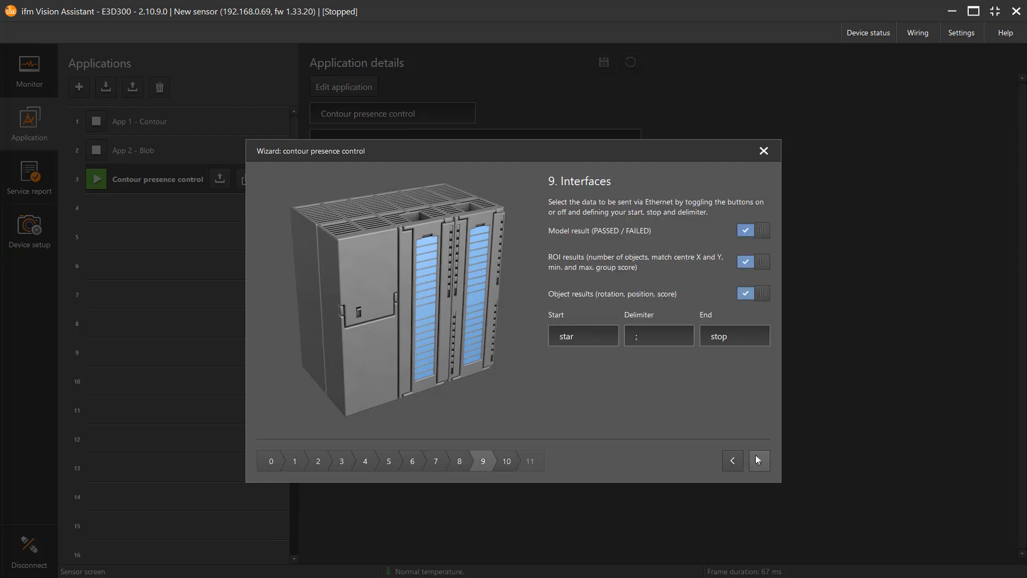
{"action": "left_click", "coordinate": [757, 459]}
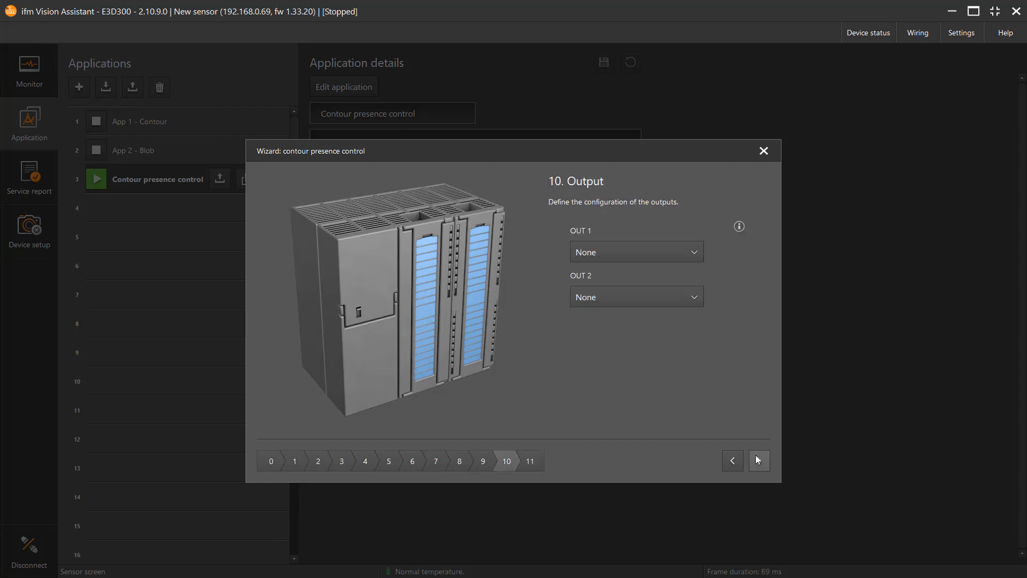
{"action": "left_click", "coordinate": [757, 459]}
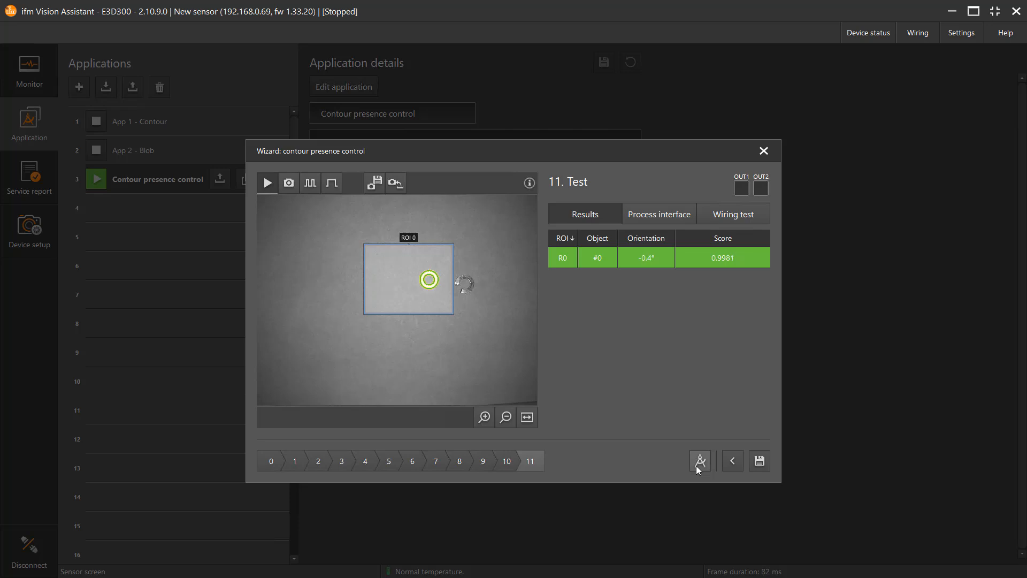
Open the contour presence application in the full application editor and display its logic diagram
{"action": "left_click", "coordinate": [696, 465]}
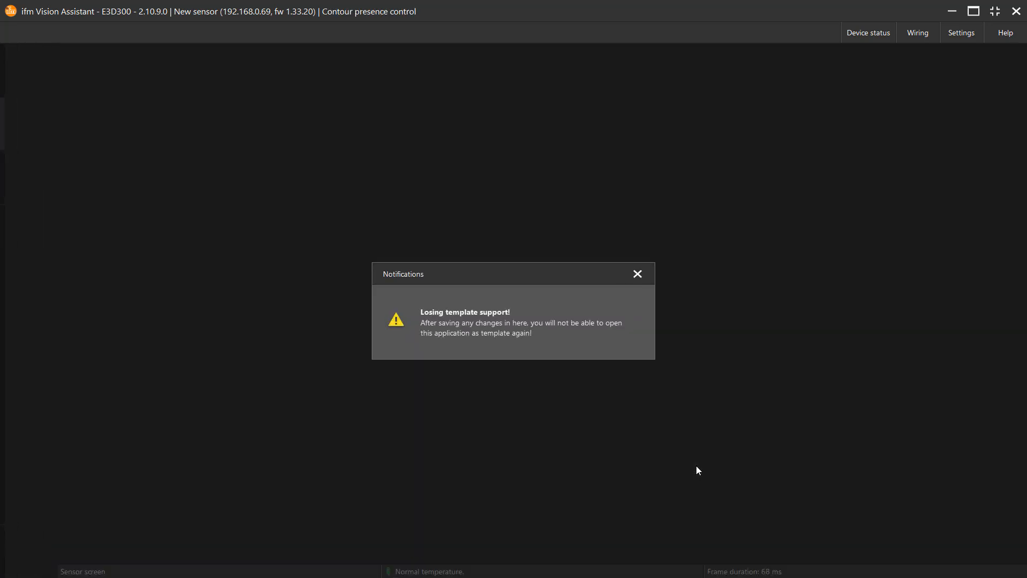
{"action": "left_click", "coordinate": [637, 274]}
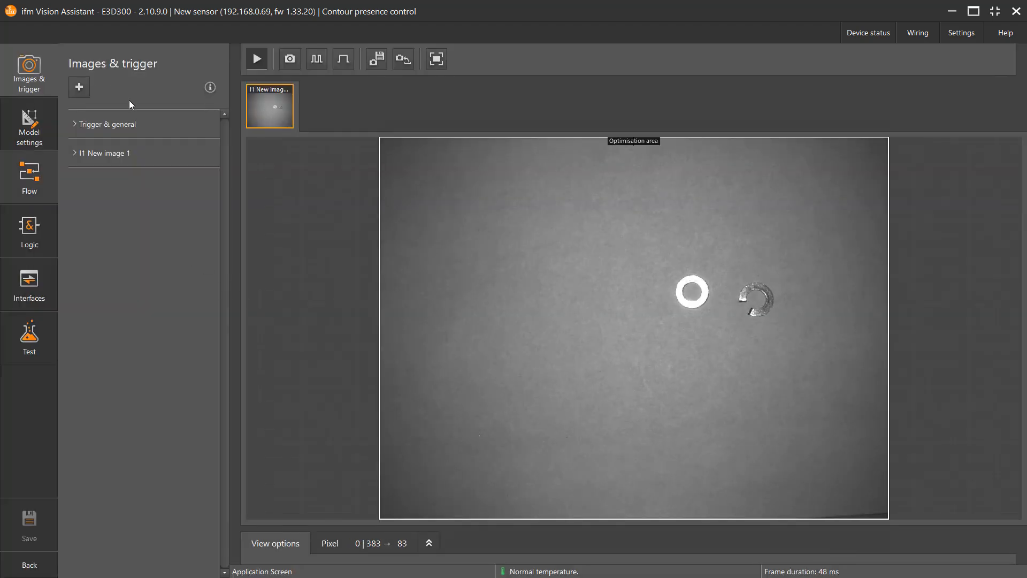
{"action": "left_click", "coordinate": [38, 234]}
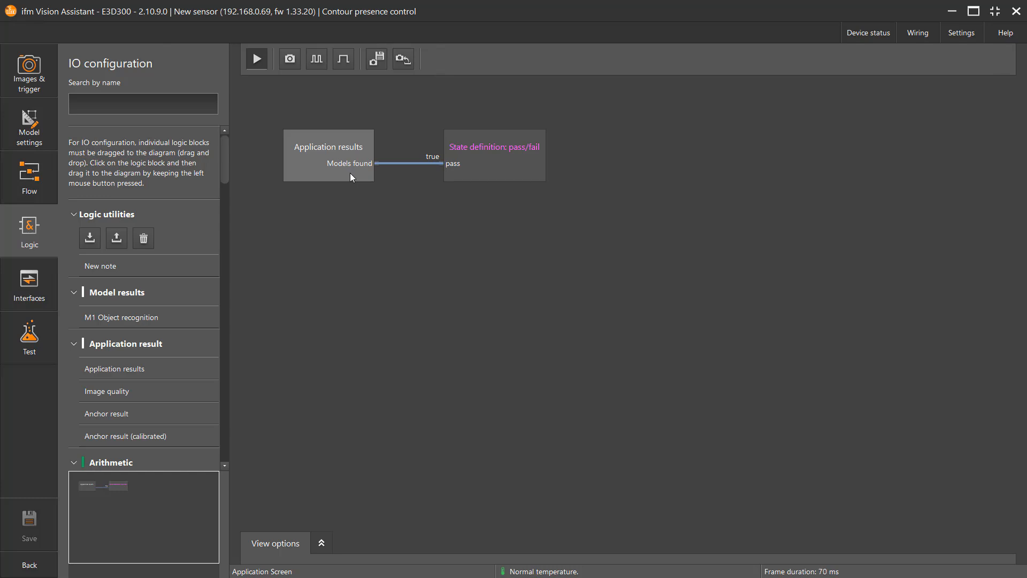
Delete the Number of models and Models blocks from the IO-Link interface output structure
{"action": "left_click", "coordinate": [29, 288]}
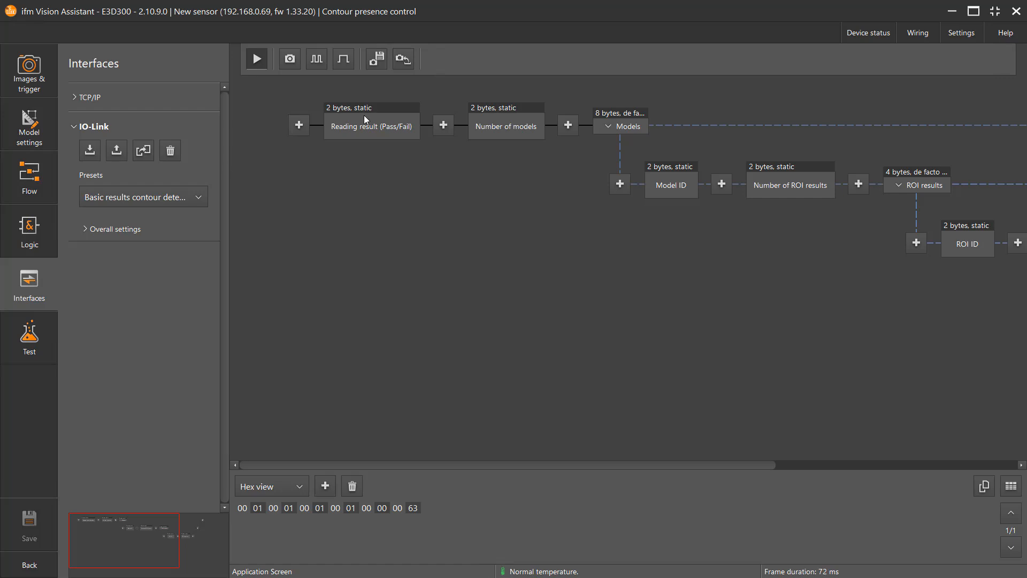
{"action": "left_click", "coordinate": [506, 132]}
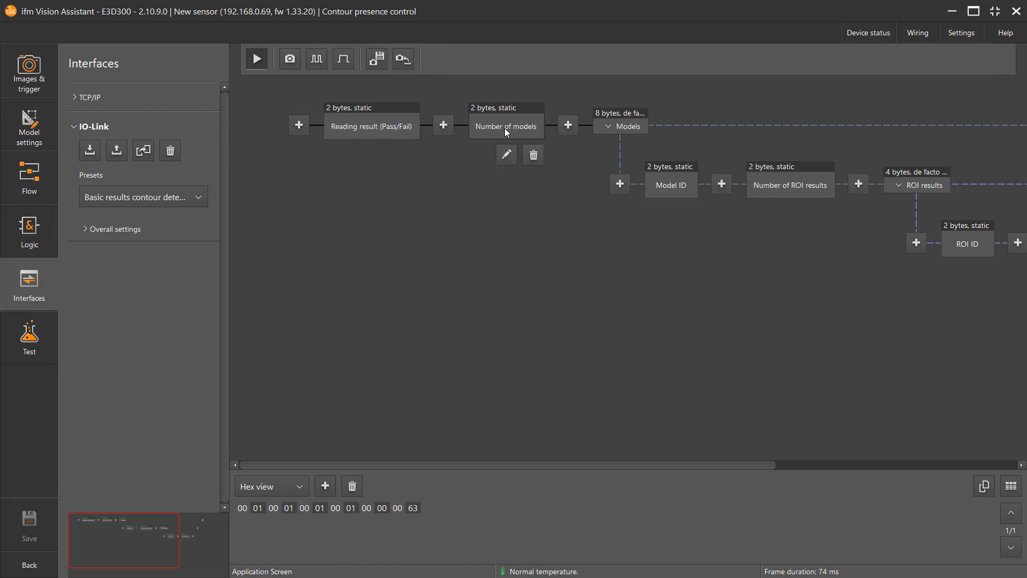
{"action": "left_click", "coordinate": [534, 156]}
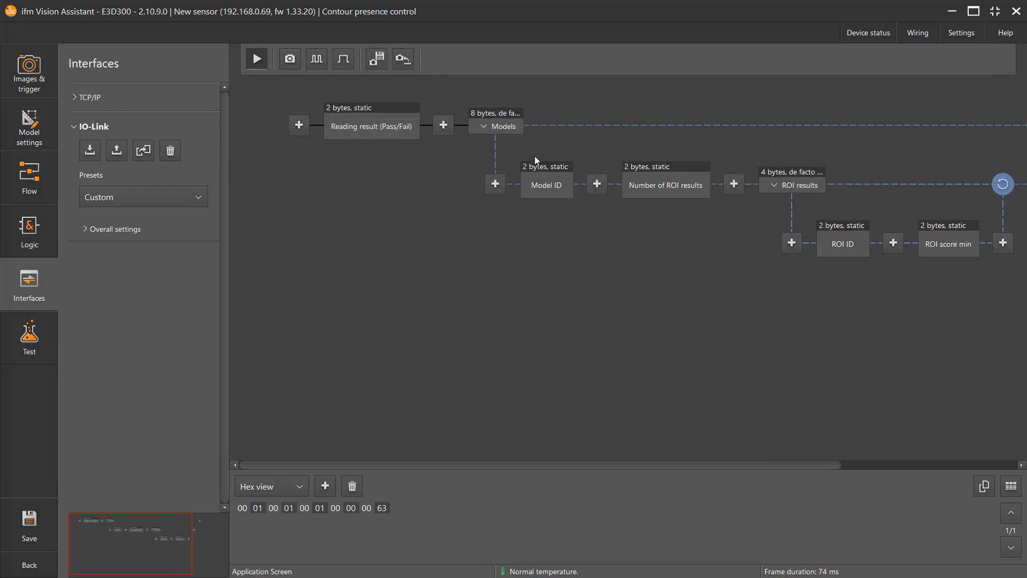
{"action": "left_click", "coordinate": [511, 130]}
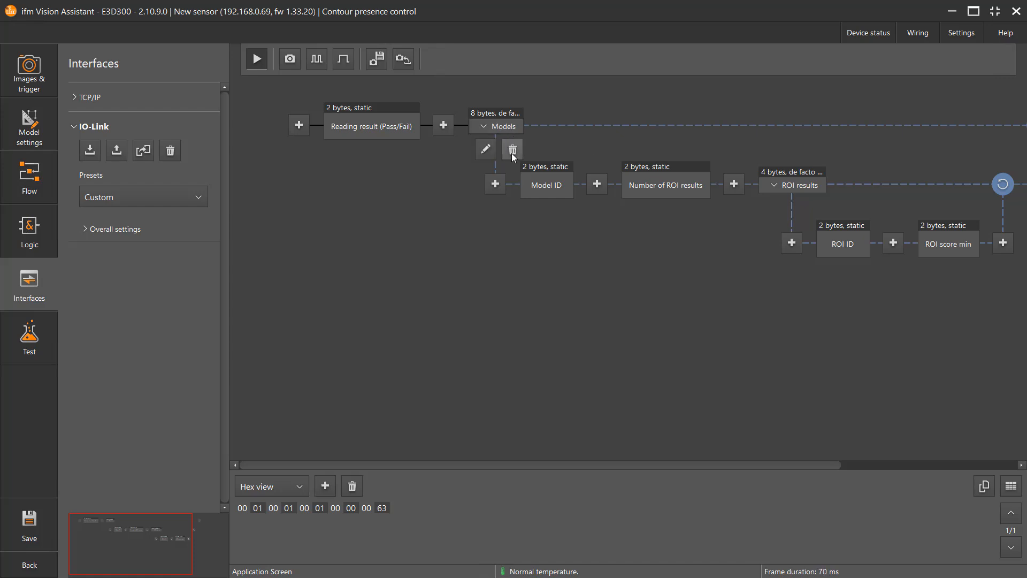
{"action": "left_click", "coordinate": [511, 153]}
Add a Models block after Reading result (Pass/Fail) and nest an ROI results block inside it
{"action": "left_click", "coordinate": [450, 129]}
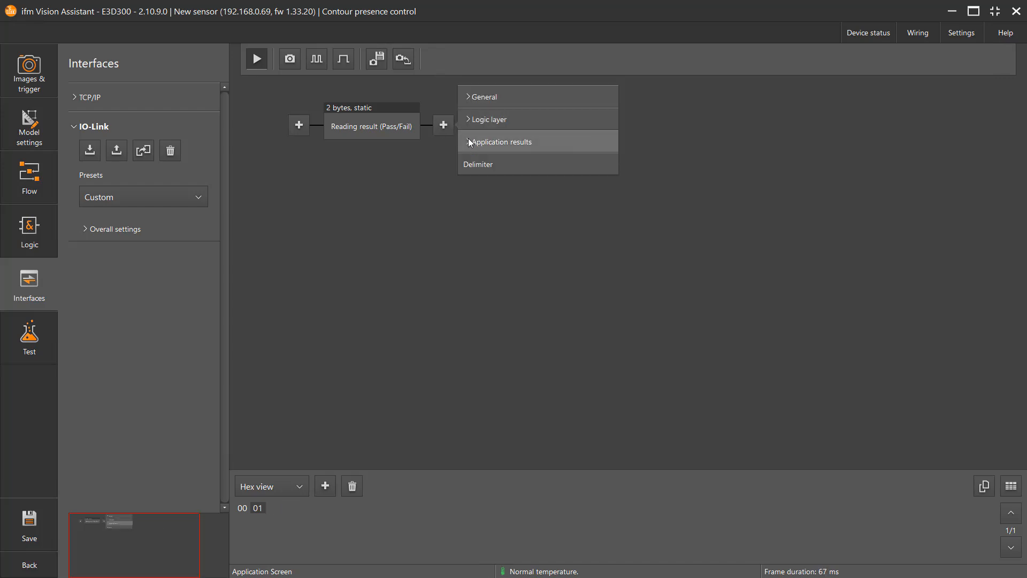
{"action": "left_click", "coordinate": [470, 141]}
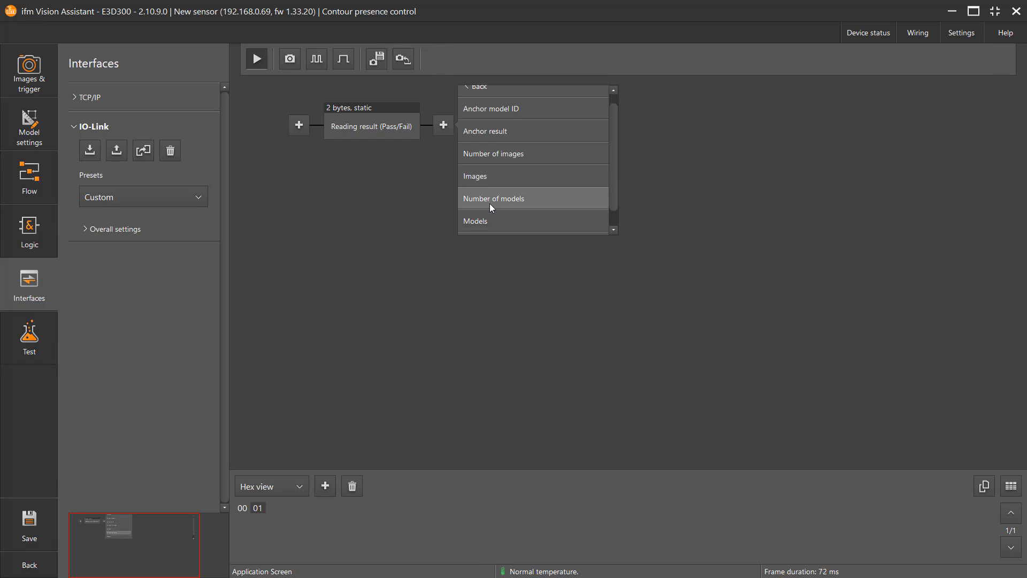
{"action": "left_click", "coordinate": [486, 221]}
{"action": "left_click", "coordinate": [496, 182]}
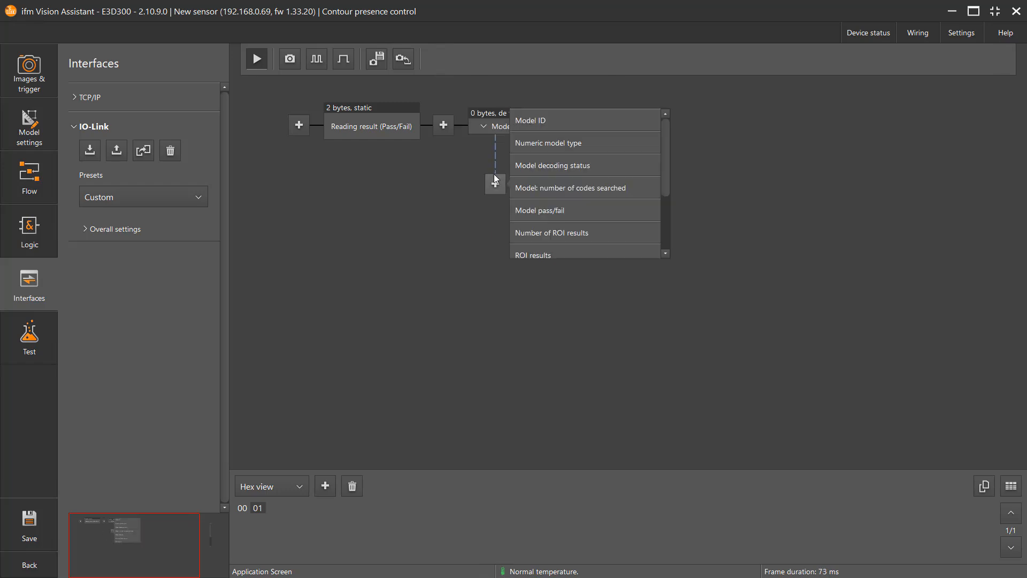
{"action": "scroll", "coordinate": [558, 230], "scroll_direction": "down", "scroll_amount": 1}
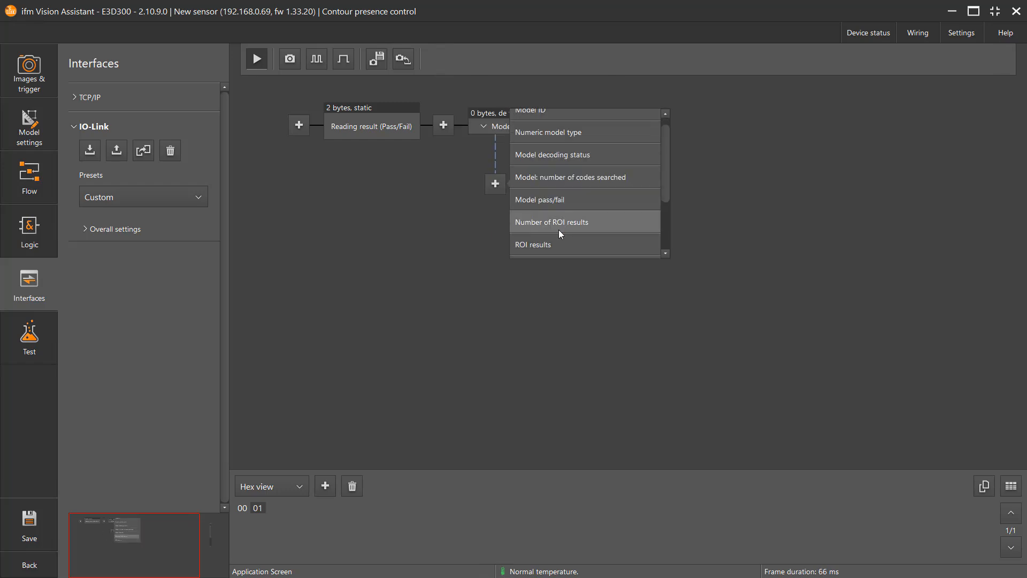
{"action": "left_click", "coordinate": [553, 245]}
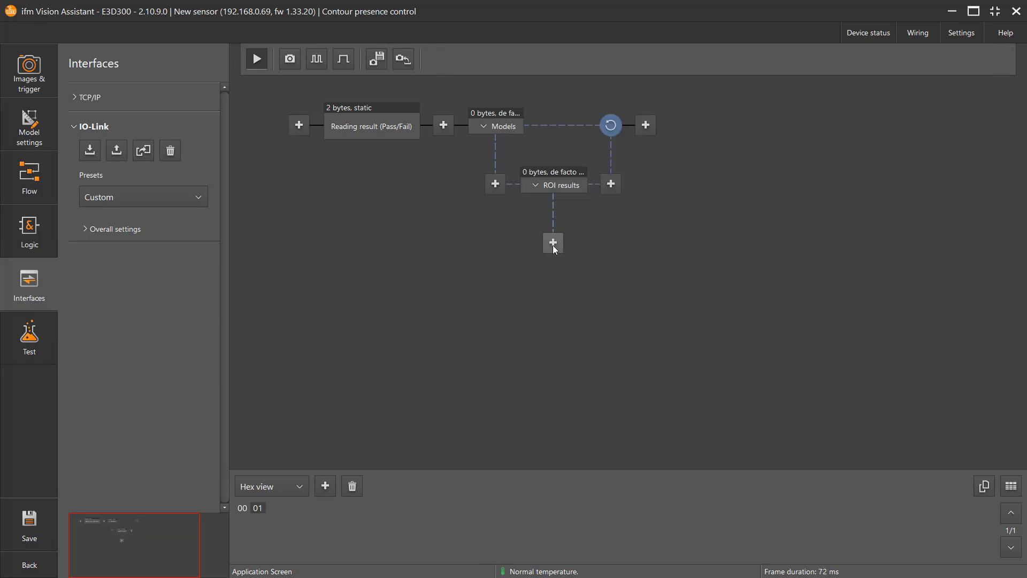
Nest a Contour matches block inside ROI results and add the Score value to it
{"action": "left_click", "coordinate": [553, 243]}
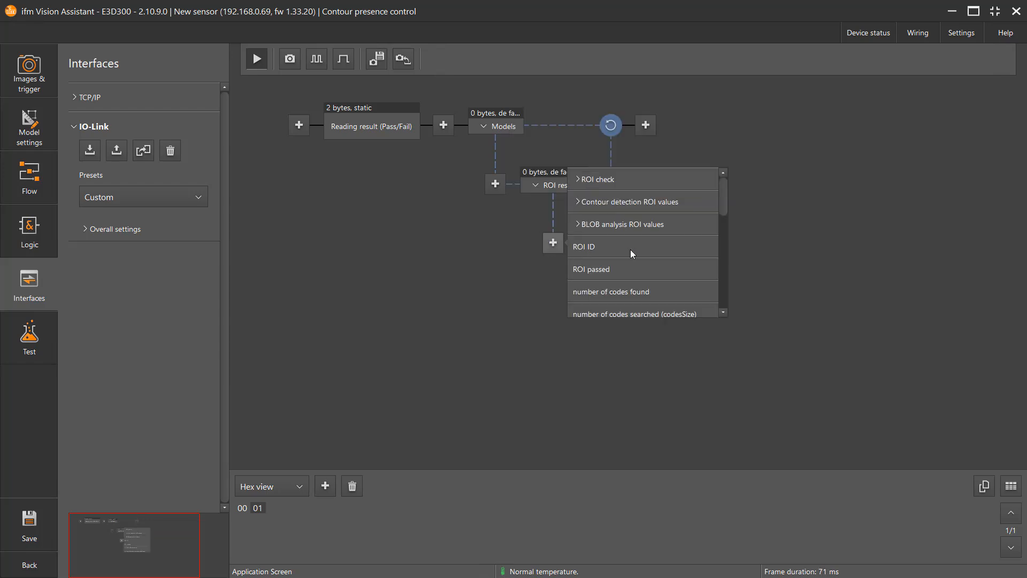
{"action": "scroll", "coordinate": [631, 249], "scroll_direction": "down", "scroll_amount": 3}
{"action": "scroll", "coordinate": [631, 248], "scroll_direction": "down", "scroll_amount": 4}
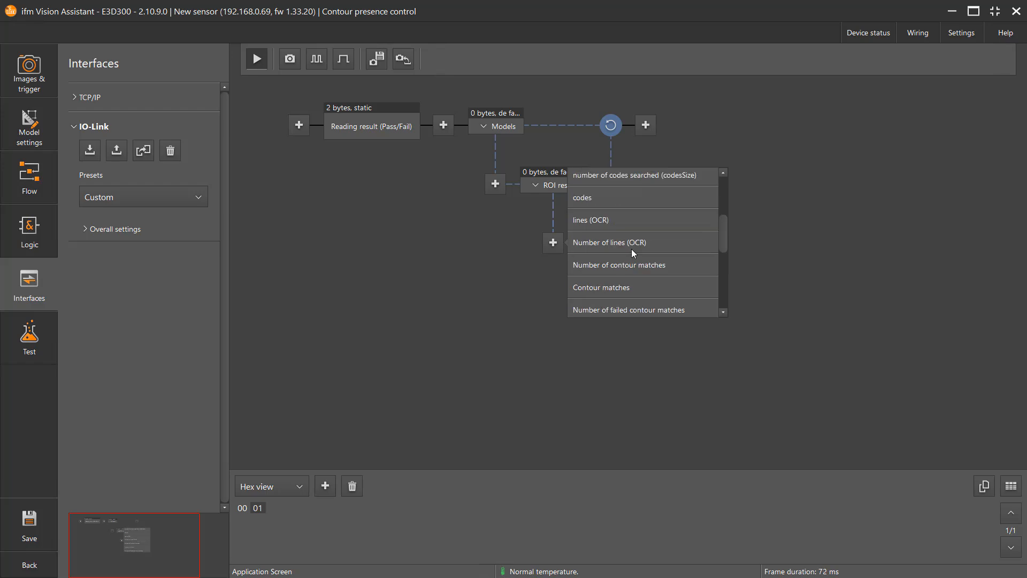
{"action": "left_click", "coordinate": [674, 285]}
{"action": "left_click", "coordinate": [620, 303]}
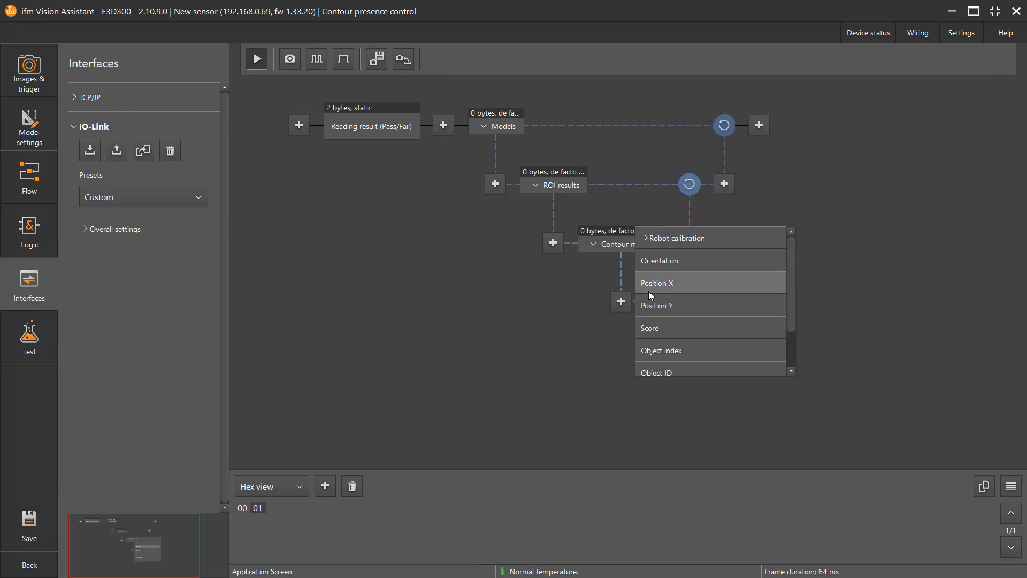
{"action": "left_click", "coordinate": [681, 329]}
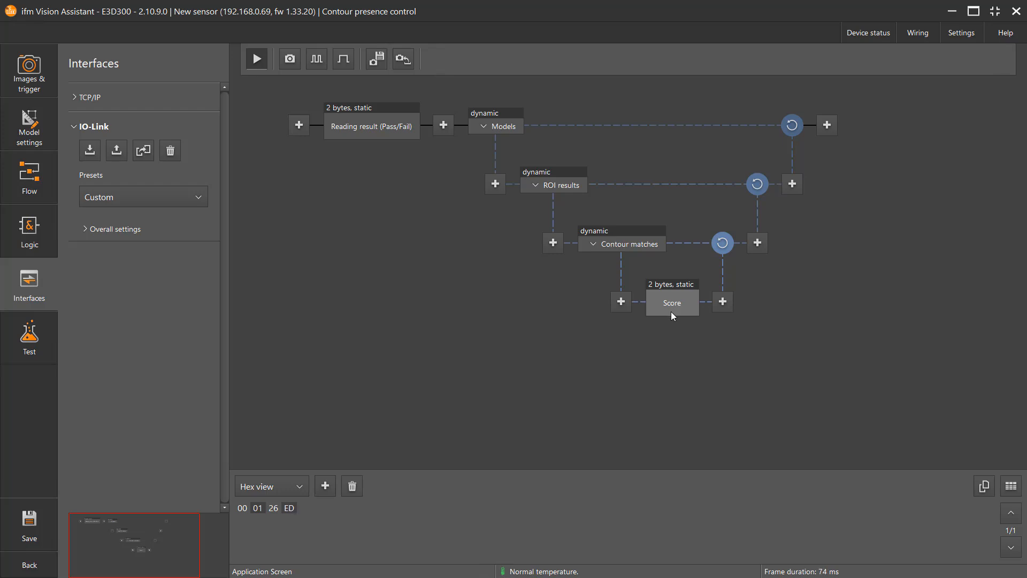
Save the application, leave the editor and open the sensor's monitor view
{"action": "left_click", "coordinate": [29, 522]}
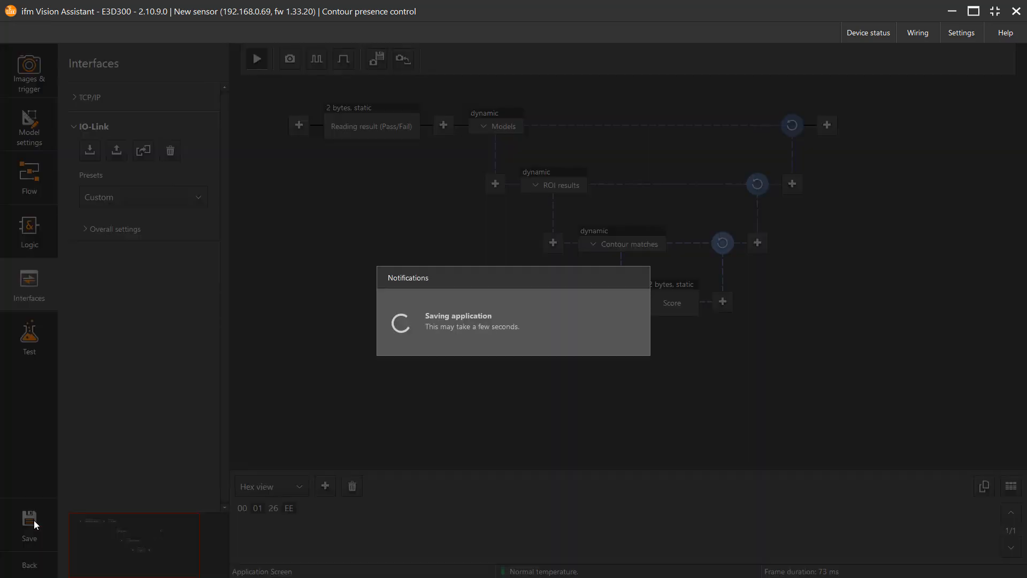
{"action": "left_click", "coordinate": [30, 567]}
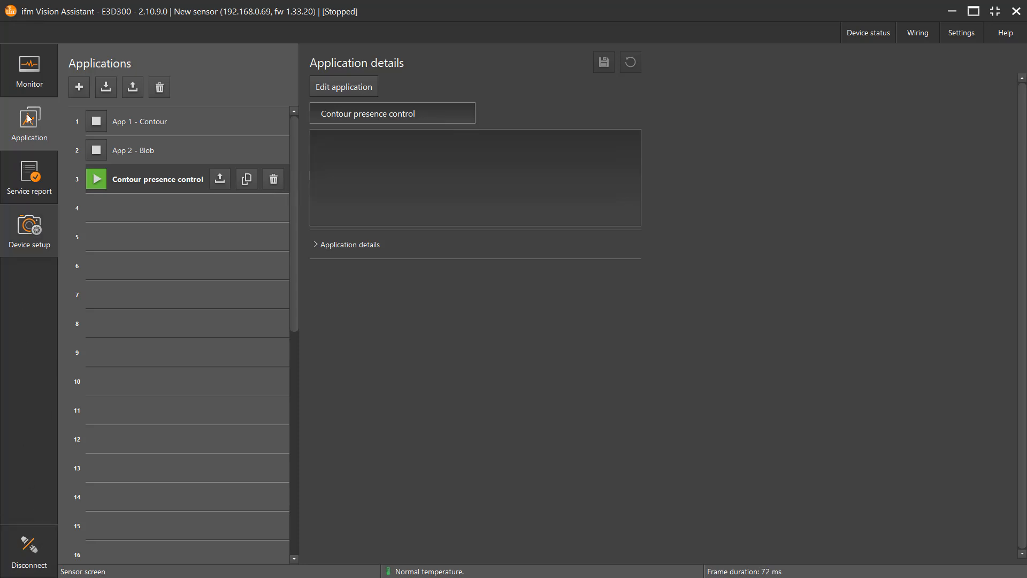
{"action": "left_click", "coordinate": [30, 62]}
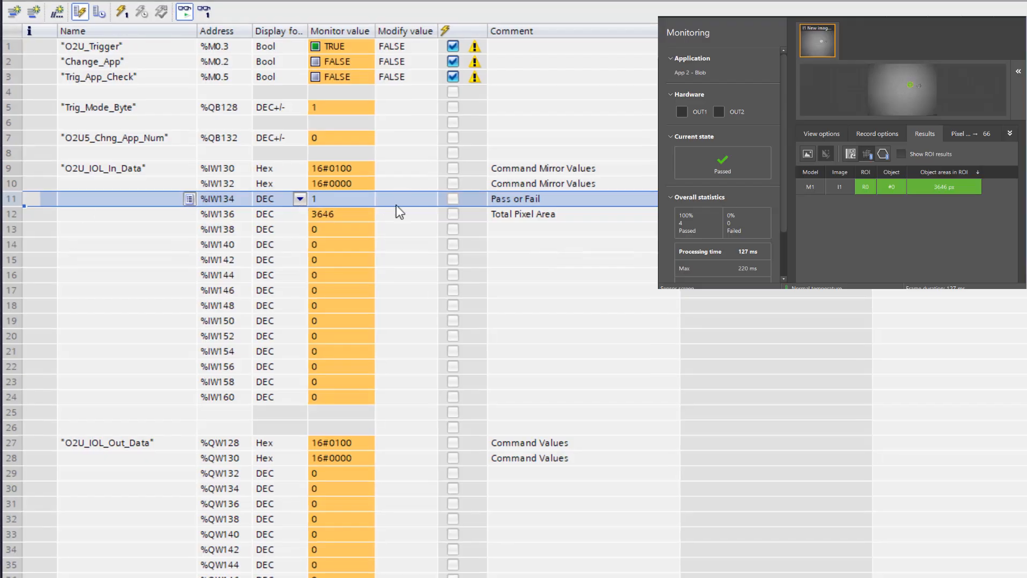
In the PLC watch table, examine the Total Pixel Area entry at %IW136 against the sensor's object area result
{"action": "left_click", "coordinate": [325, 214]}
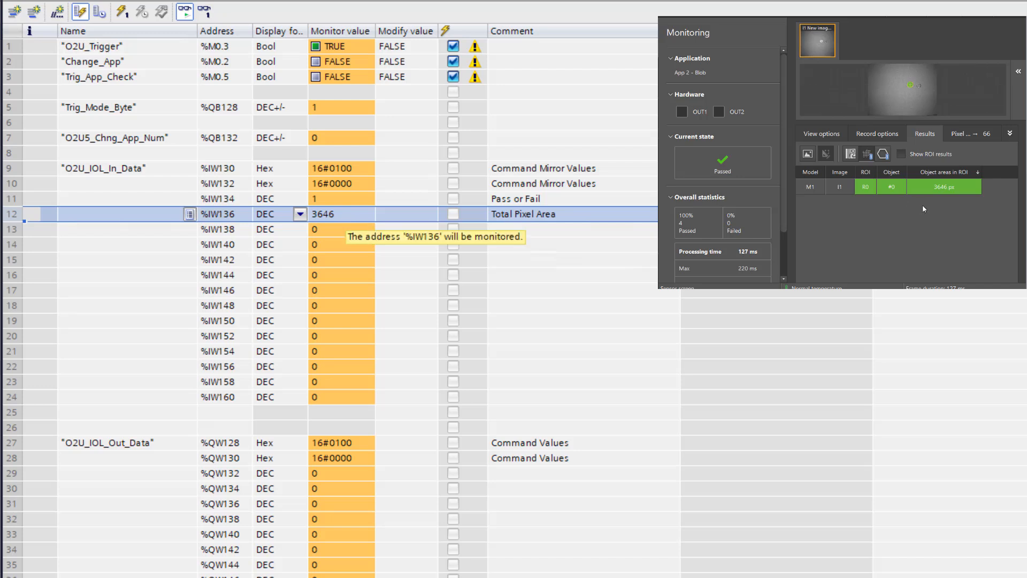